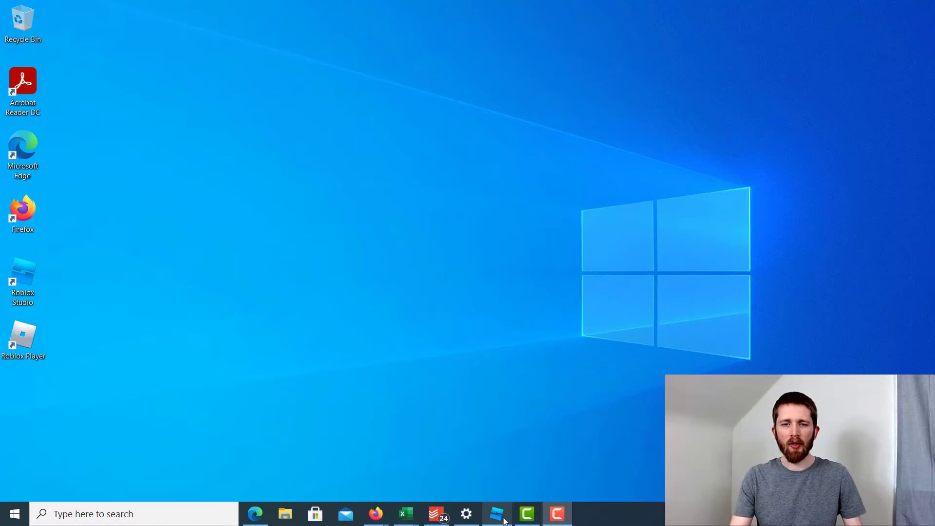
Bring the Roblox Studio window with the Gravity Demo place to the front.
click(502, 519)
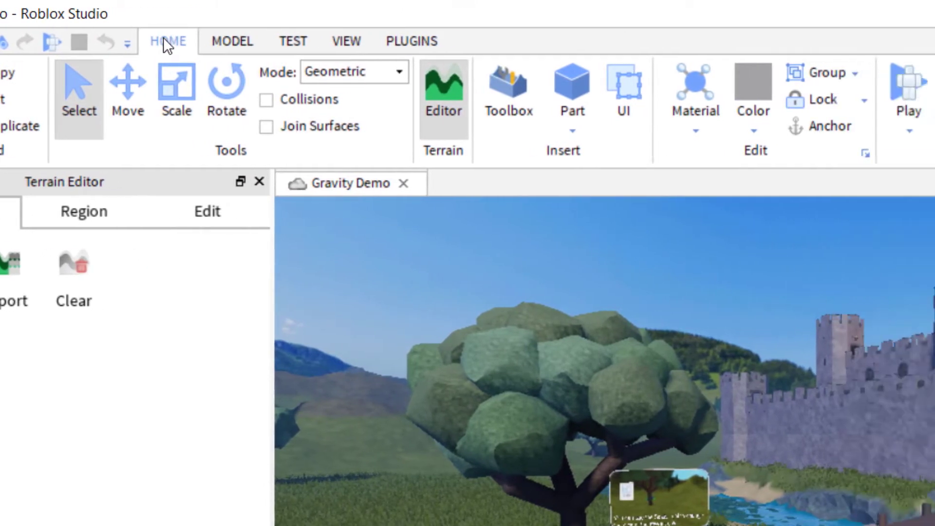
Show the World settings page in Game Settings, with Workspace Gravity 196.2 and Jump Height 7.159.
click(808, 92)
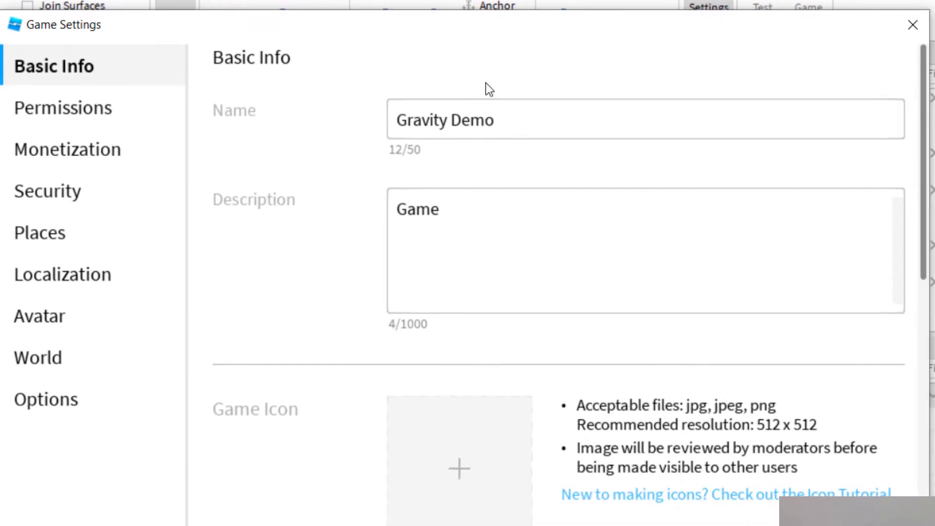
click(51, 359)
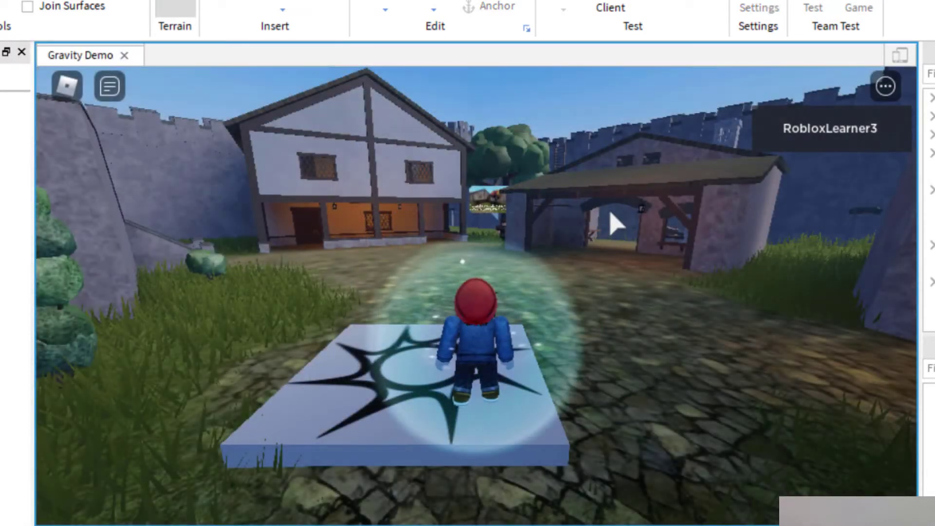
Walk the avatar off the spawn pad and across the courtyard under default gravity.
key(d)
key(w)
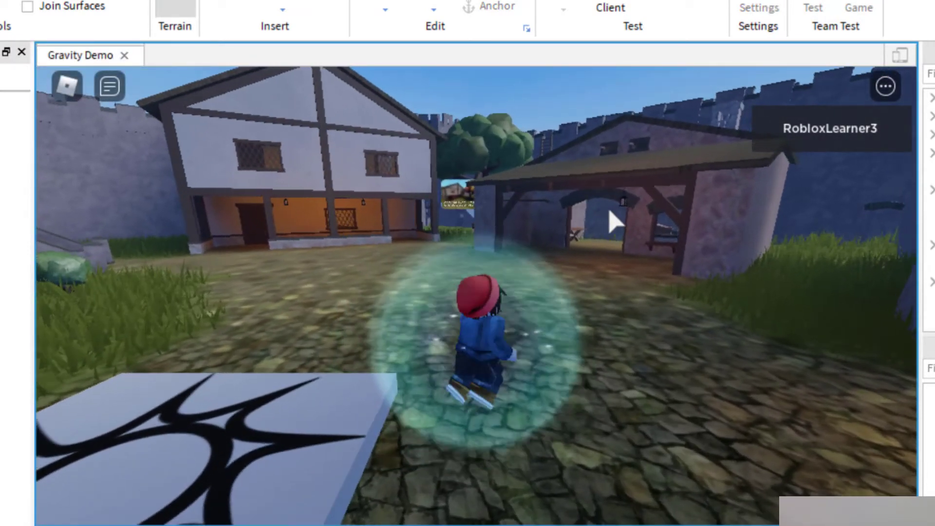
key(w)
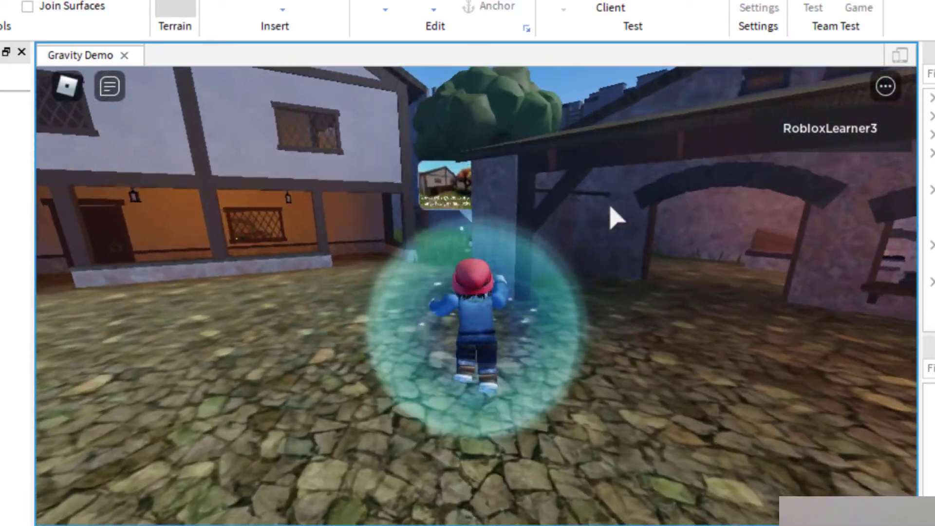
key(s)
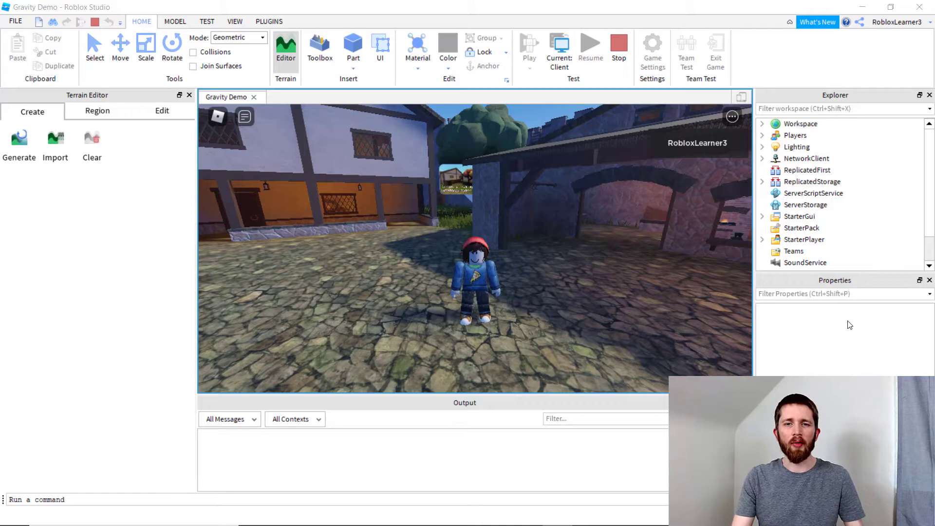
Stop the playtest and replace Workspace Gravity 196.2 with 40 in the World settings.
click(614, 46)
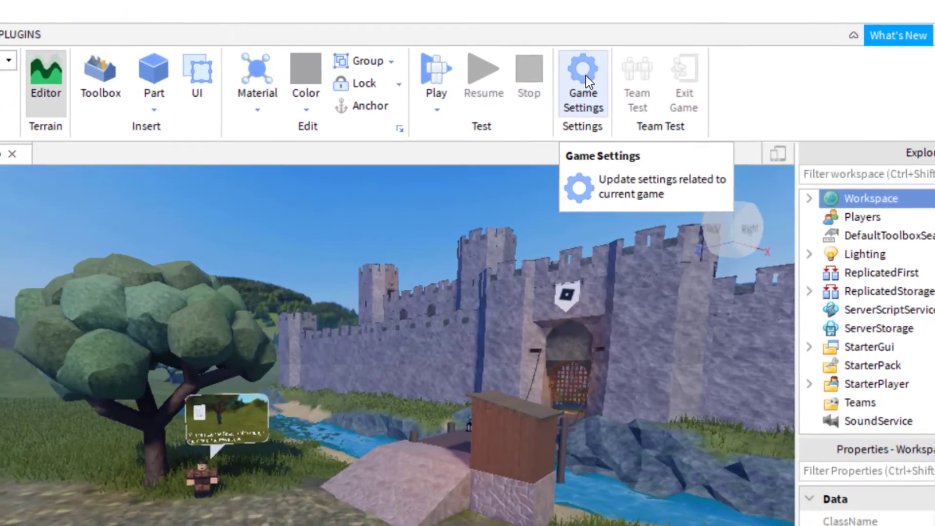
click(623, 52)
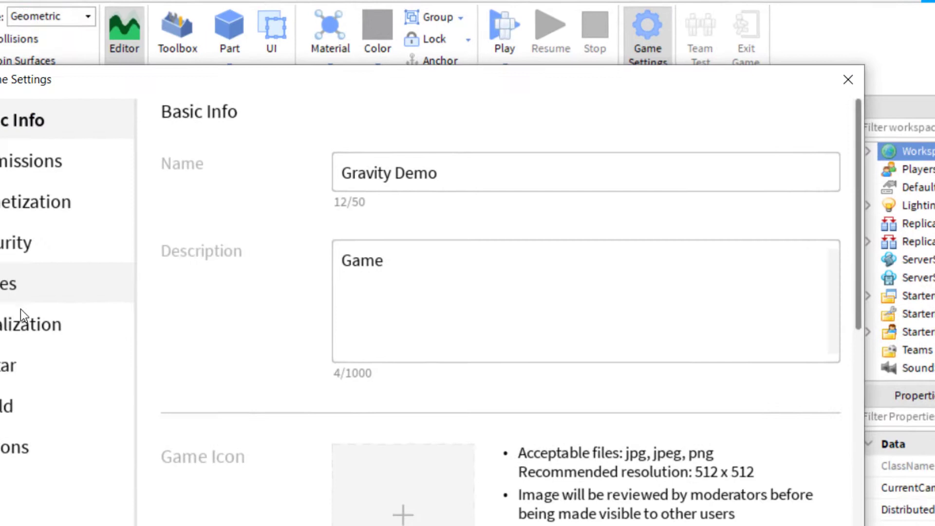
click(63, 369)
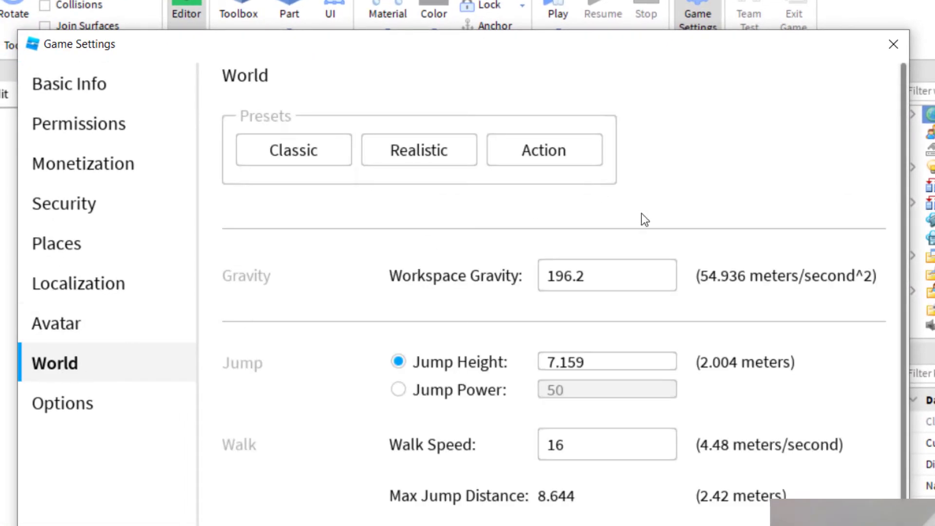
click(605, 263)
drag(605, 263, 518, 279)
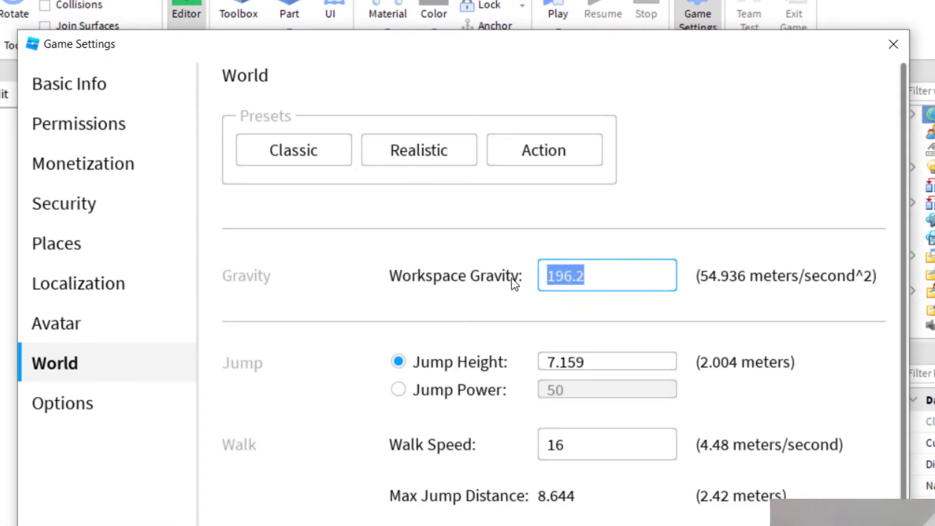
text(40)
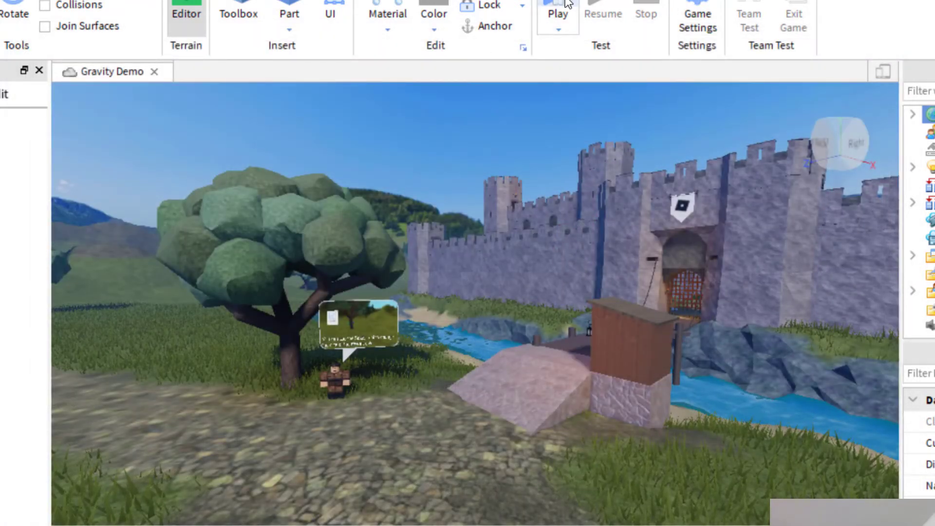
click(564, 4)
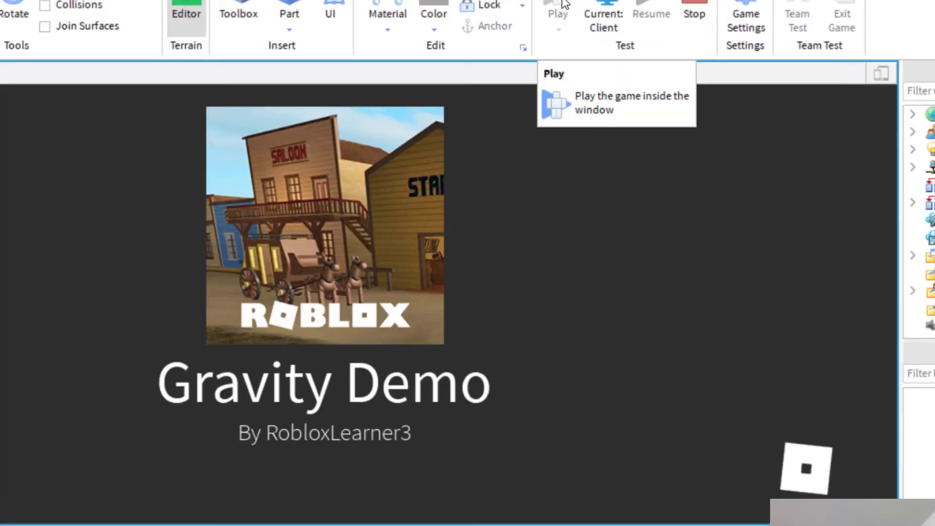
key(w)
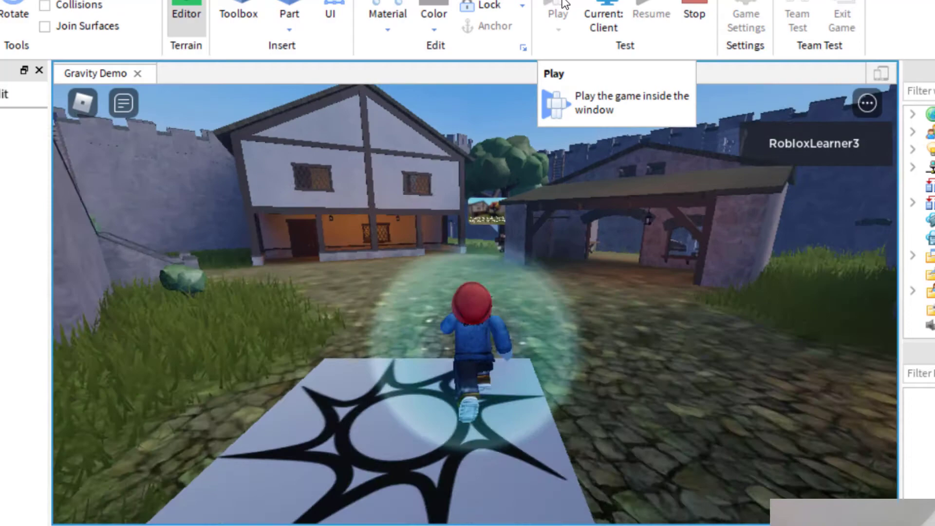
key(w)
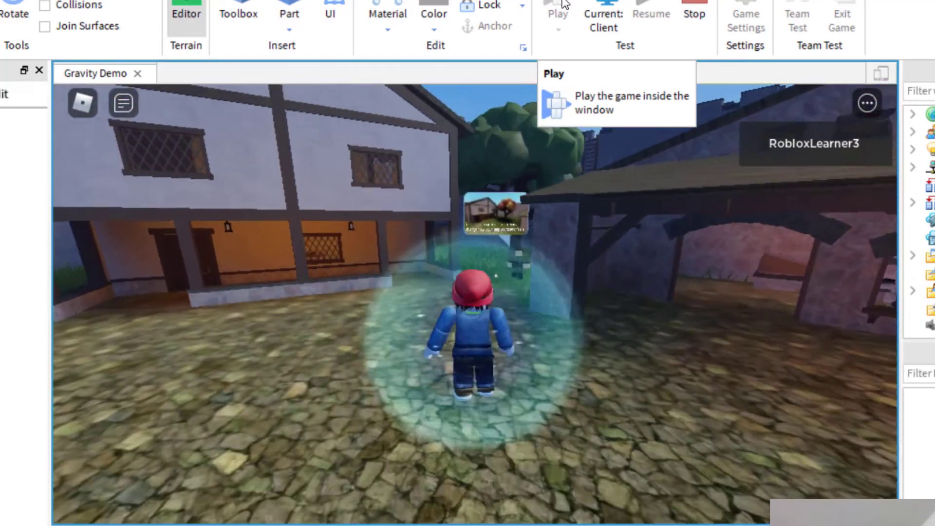
key(d)
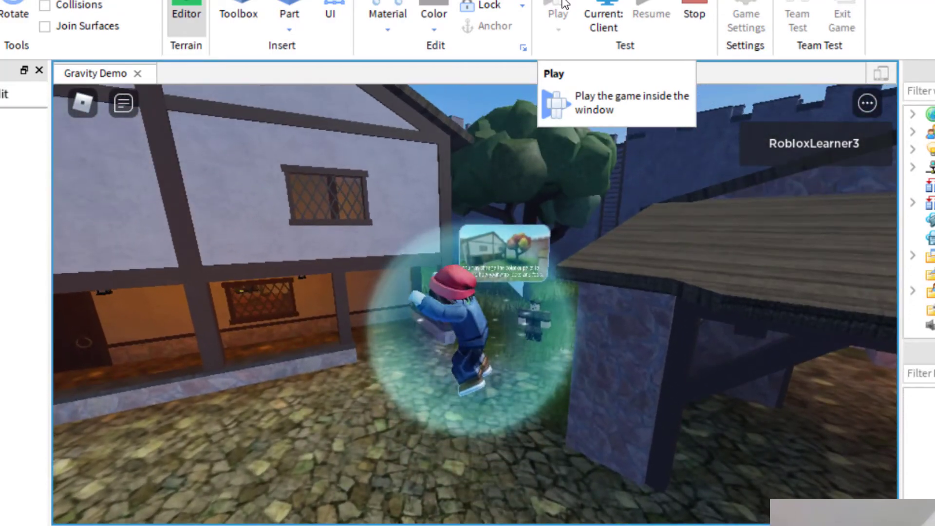
key(a)
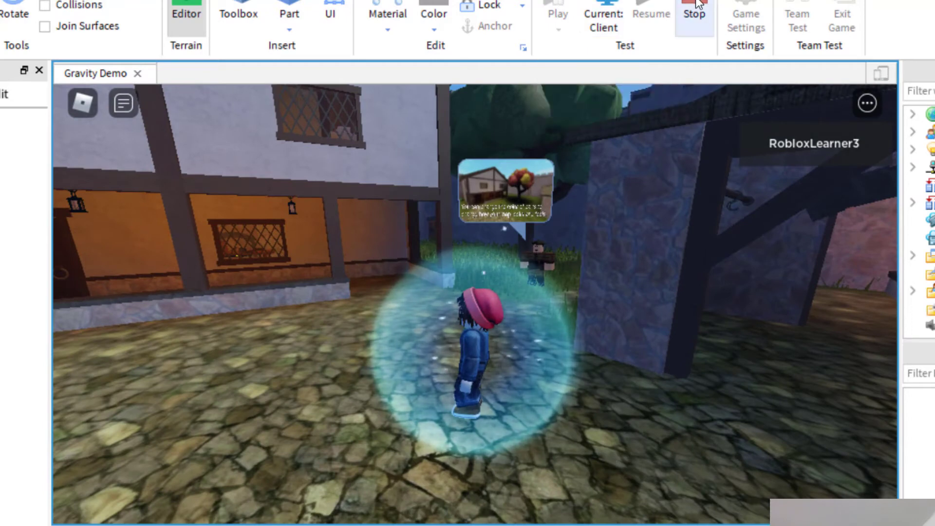
click(695, 6)
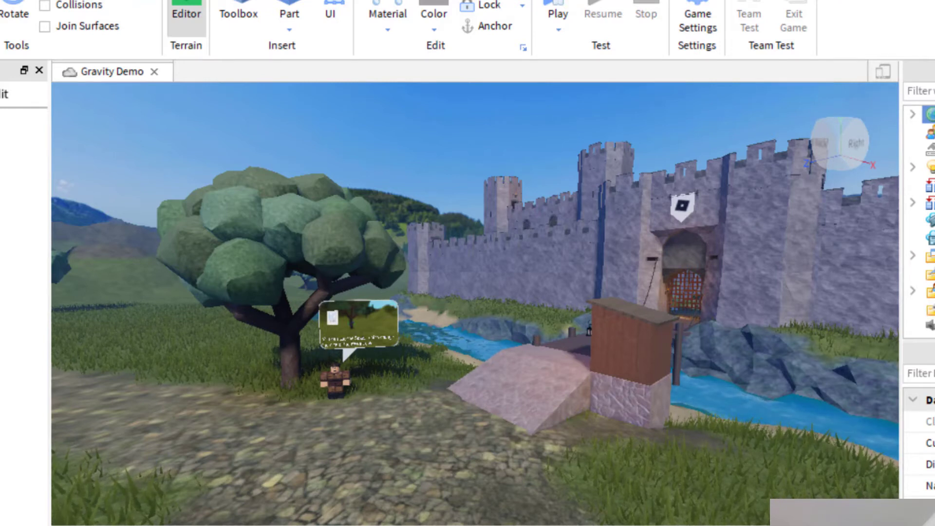
In World settings keep Workspace Gravity at 40, set Jump Height to 20, and apply.
click(695, 12)
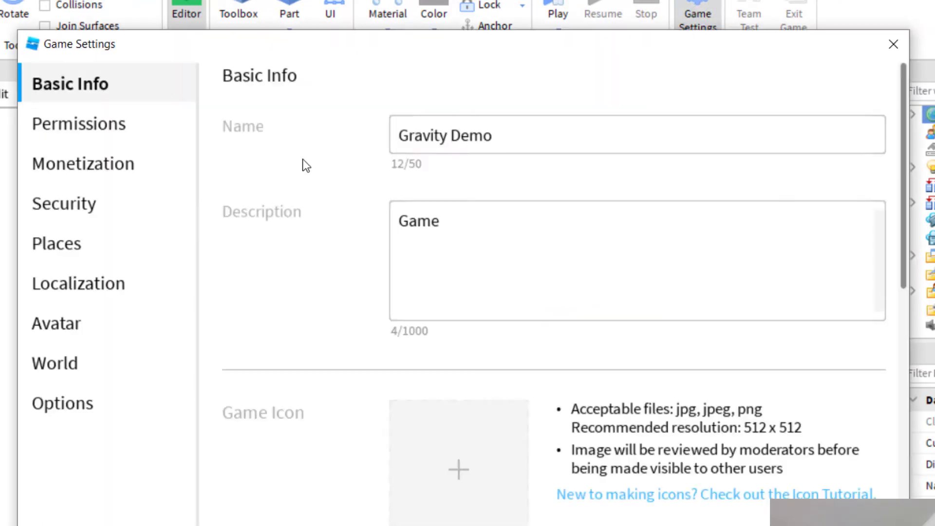
click(81, 360)
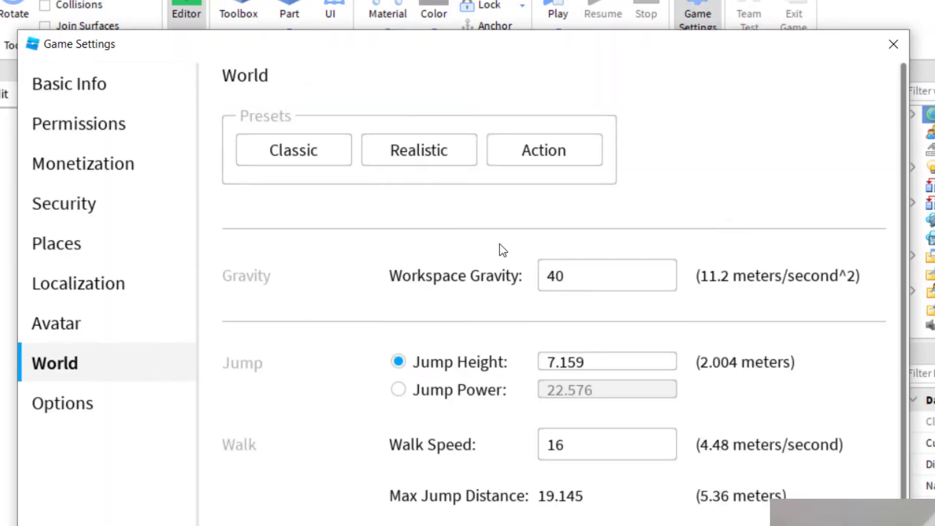
click(600, 287)
drag(576, 285, 551, 284)
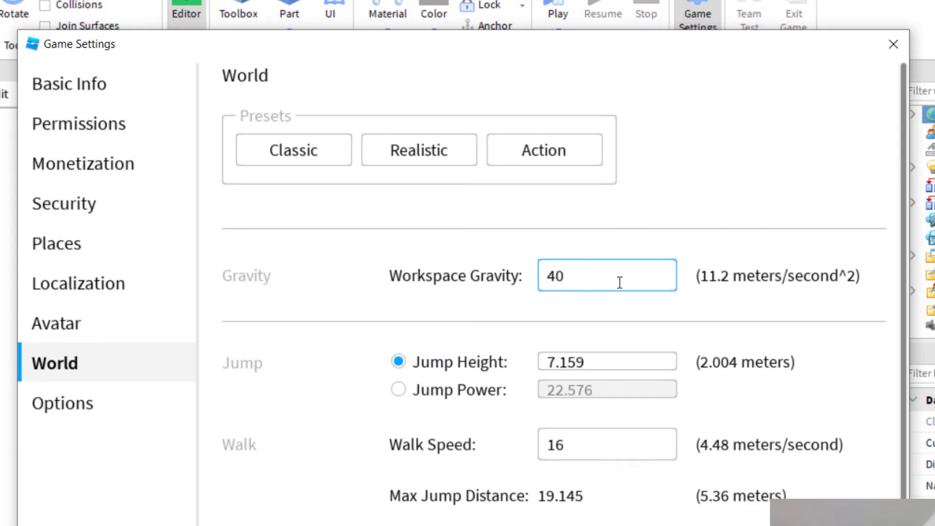
click(507, 323)
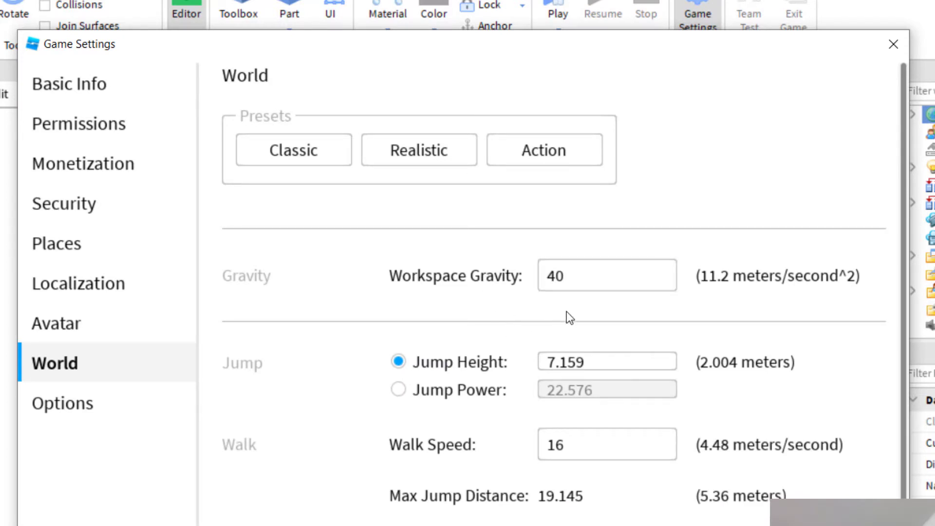
click(607, 364)
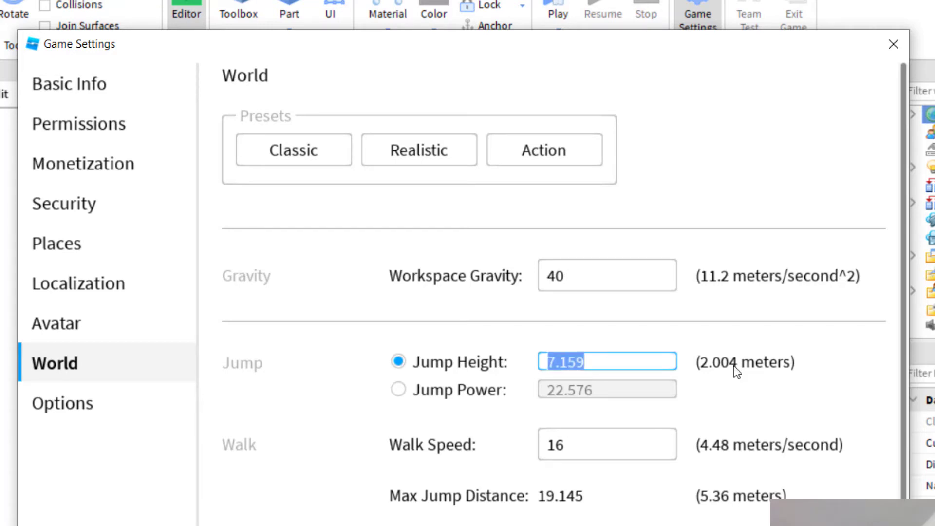
text(20)
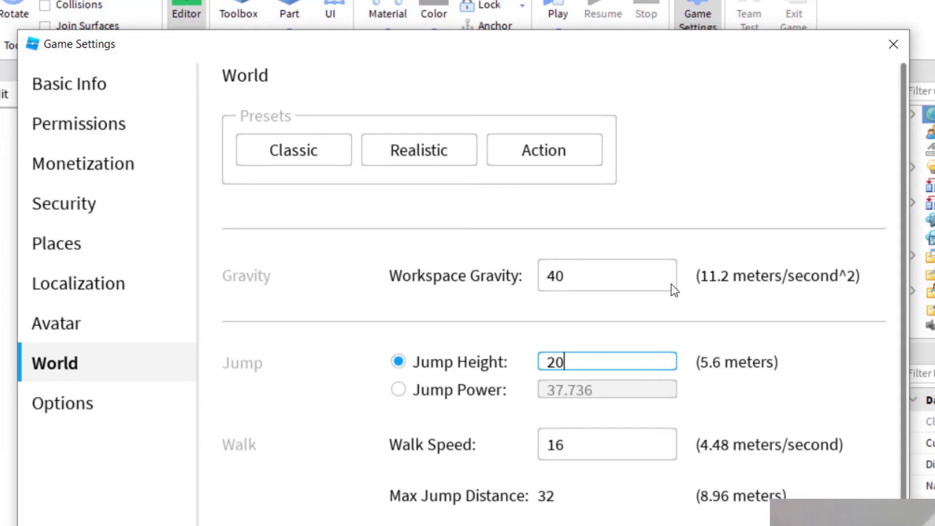
key(Return)
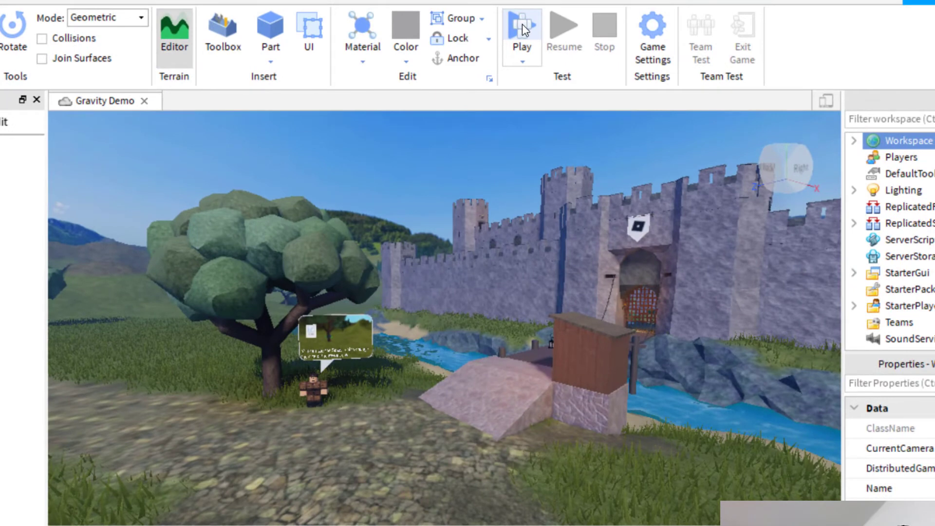
click(522, 24)
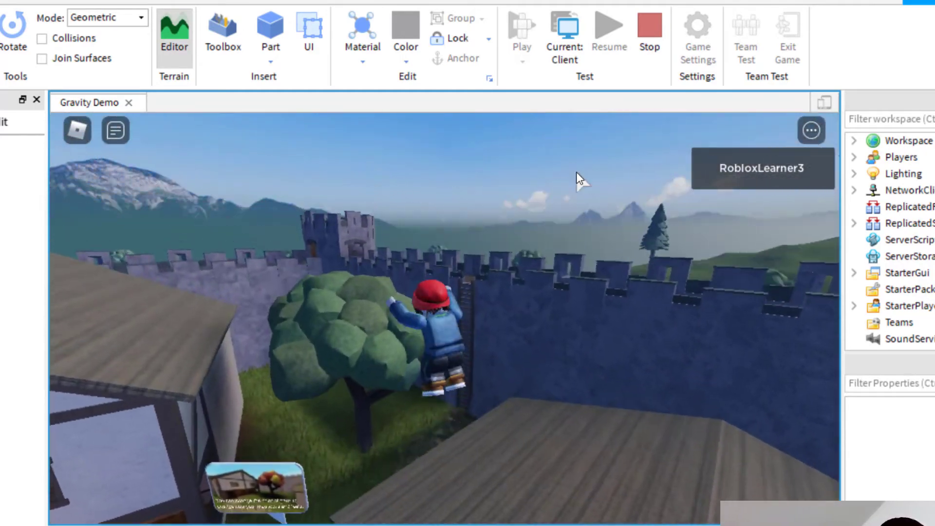
key(s)
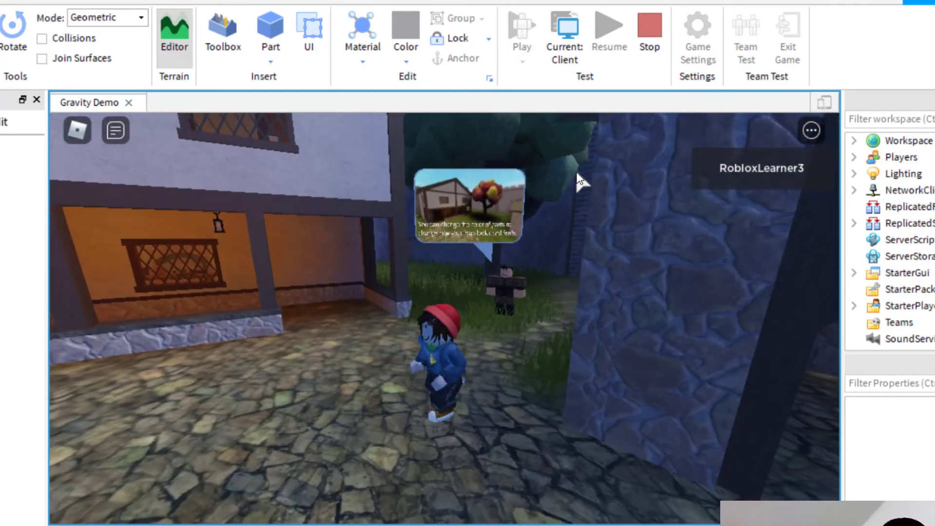
key(s)
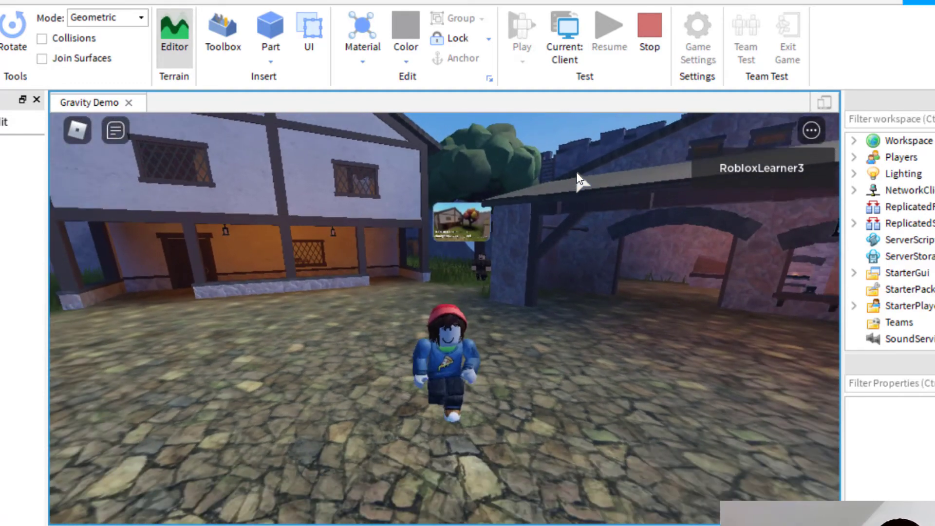
click(639, 26)
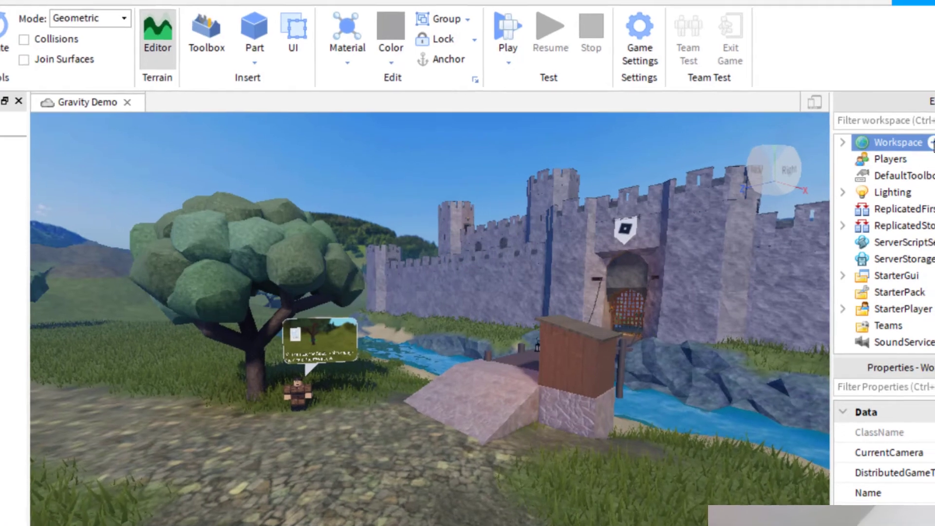
Insert a new Script into Workspace from the Explorer's add-object list.
click(933, 140)
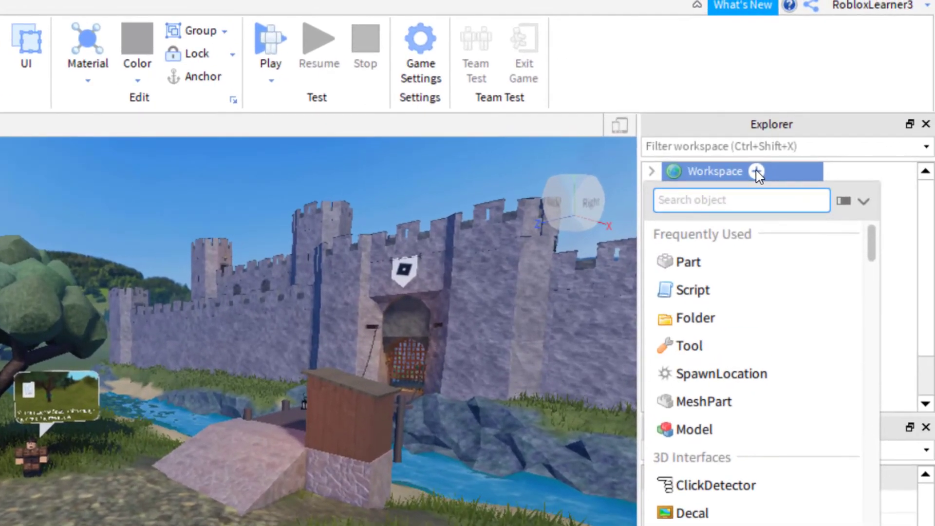
text(scr)
click(703, 235)
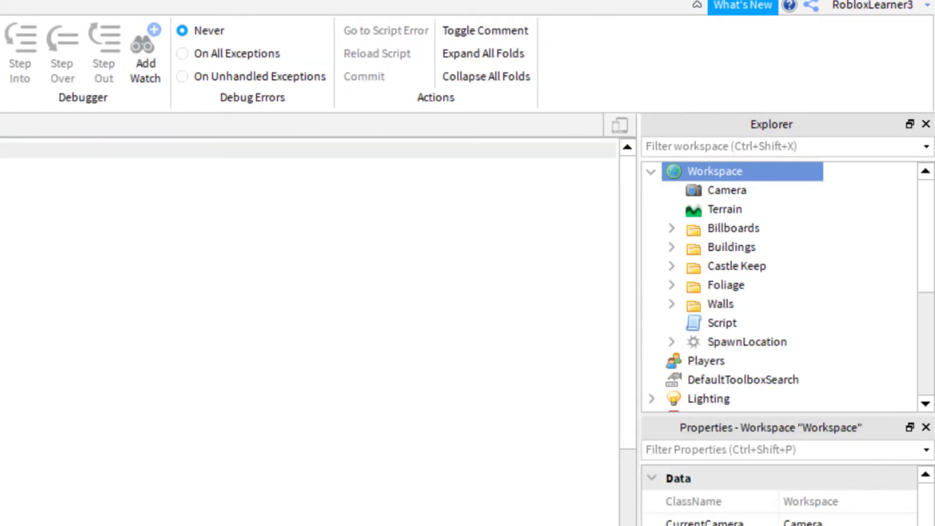
Replace the script's Hello world print line with game.workspace.Gravity = 5.
drag(327, 86, 104, 82)
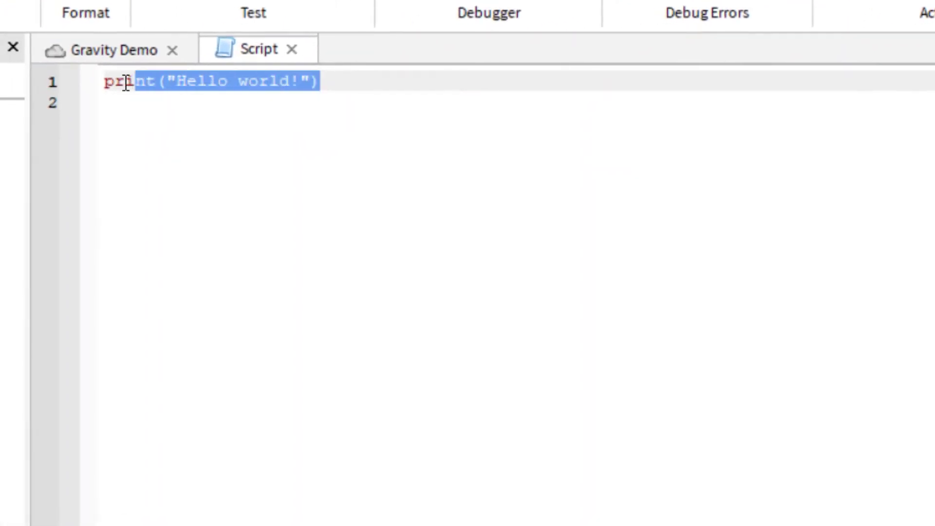
key(BackSpace)
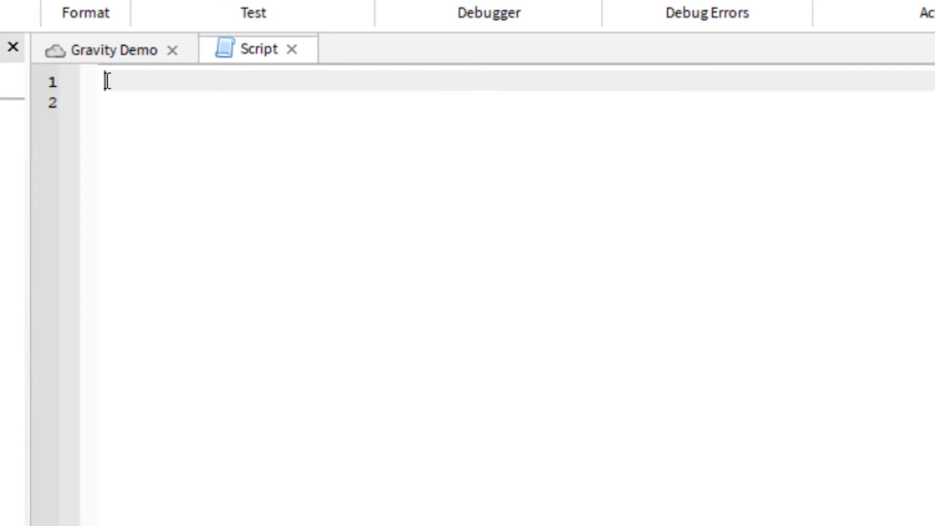
text(game.workspace)
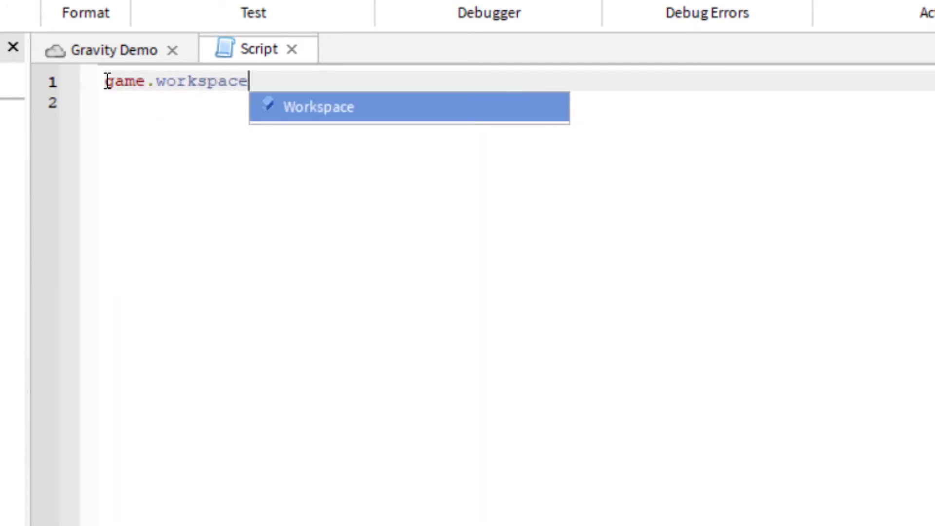
text(.gravity)
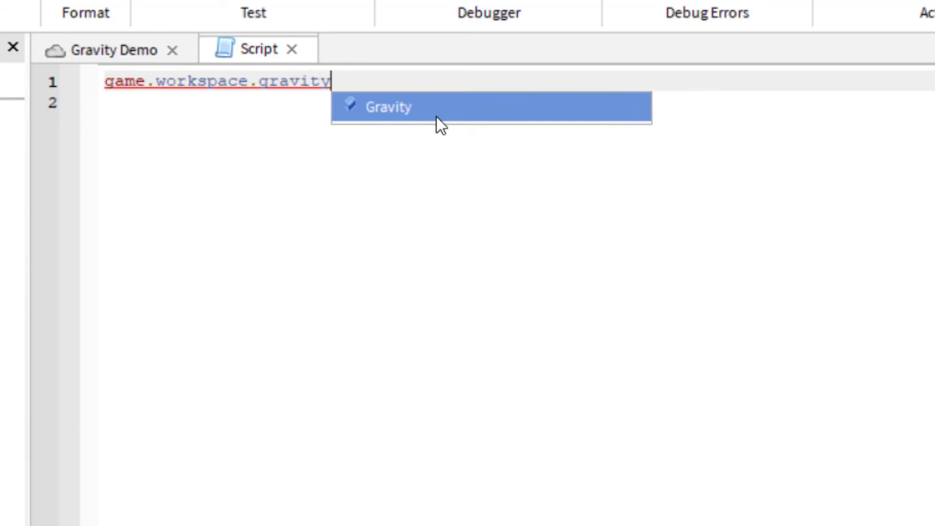
click(442, 104)
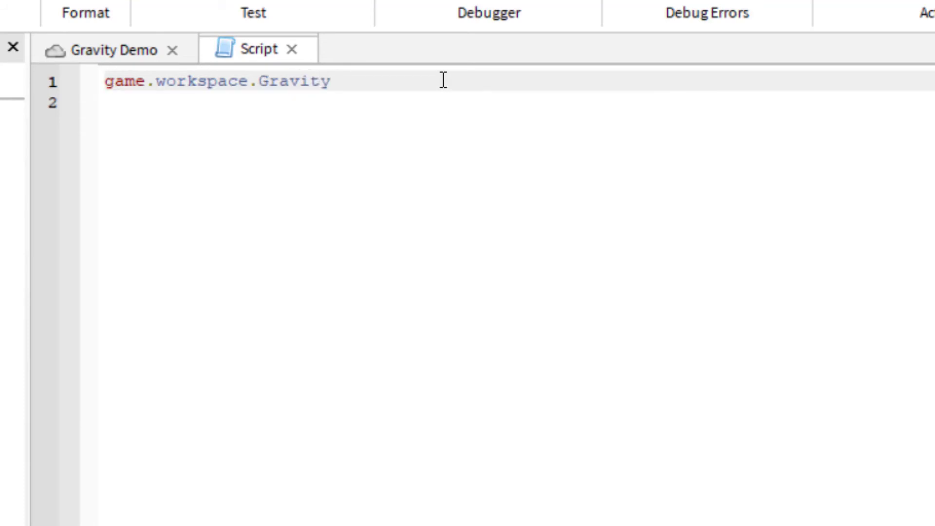
text(= )
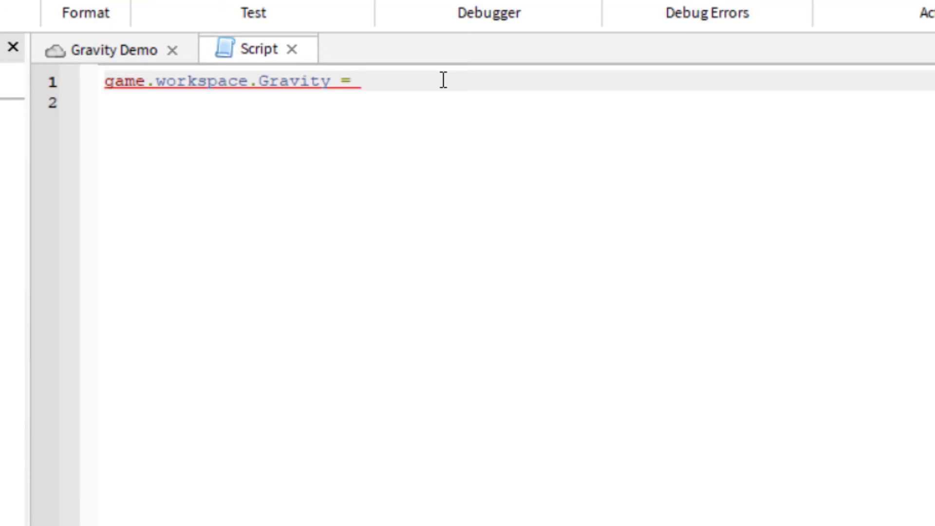
text(50)
key(BackSpace)
key(BackSpace)
text(5)
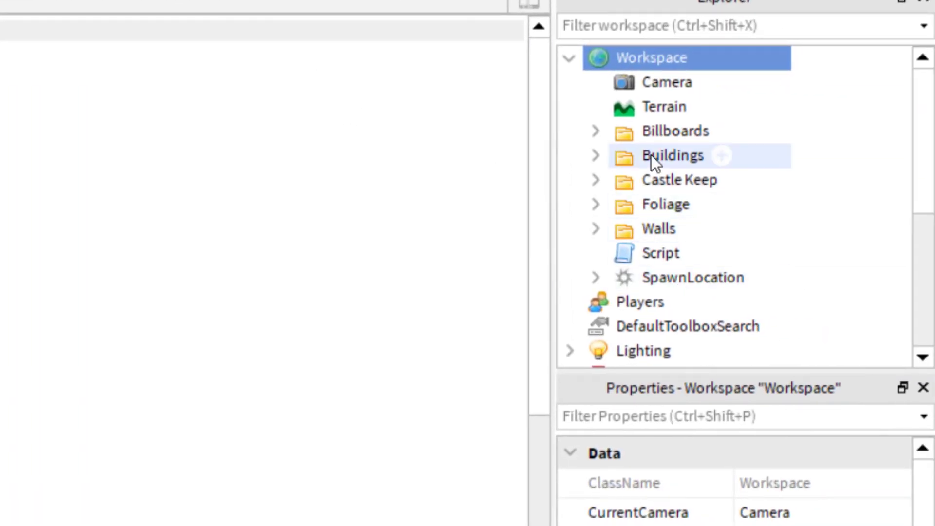
Scroll the Explorer list to confirm the Script sits inside Workspace.
scroll(665, 311, down, 2)
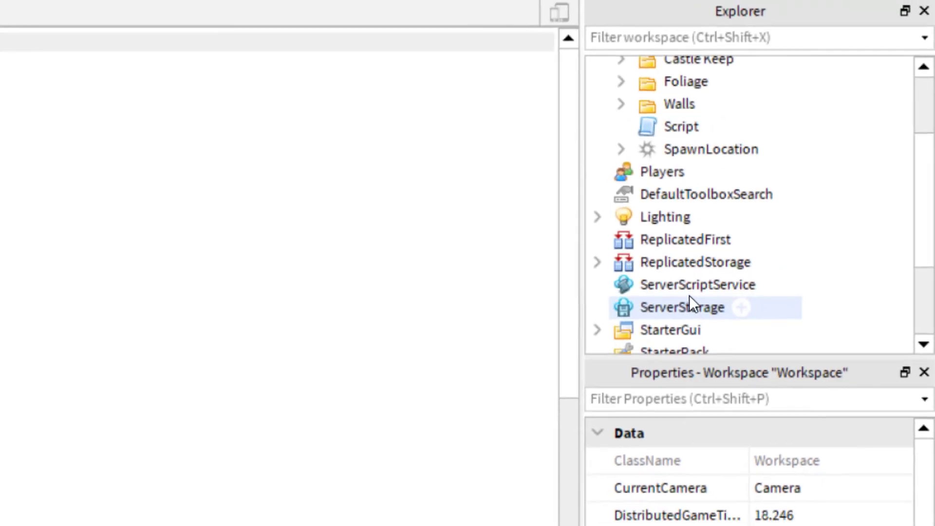